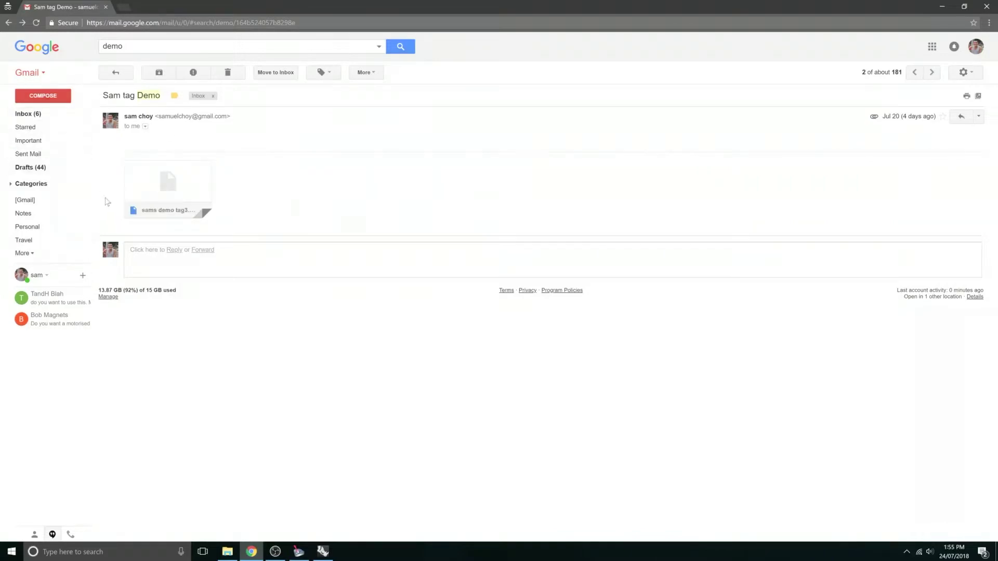
Download the sams demo tag3 attachment from Gmail and open it in Rhinoceros
mouse_move(168, 190)
left_click(148, 205)
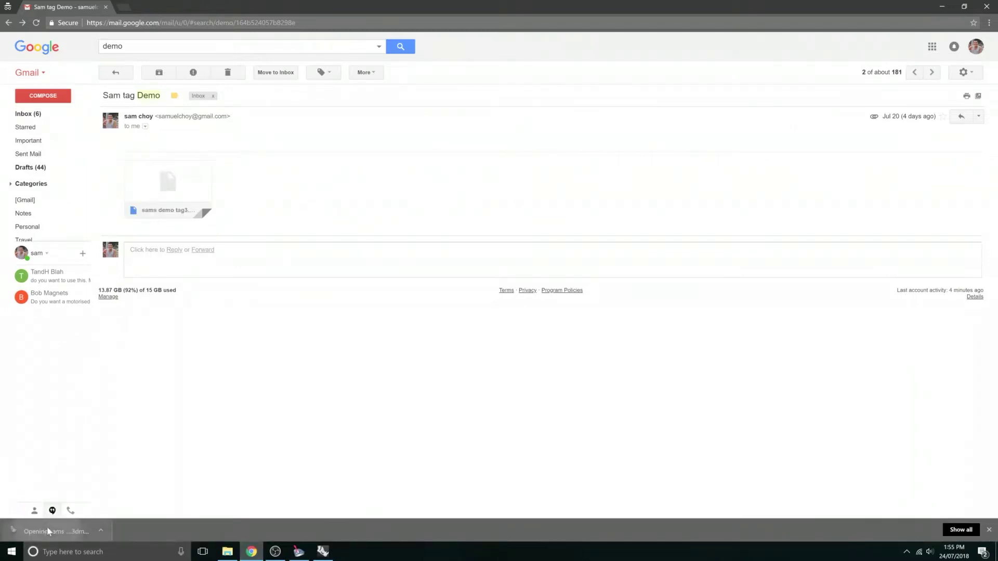
left_click(52, 529)
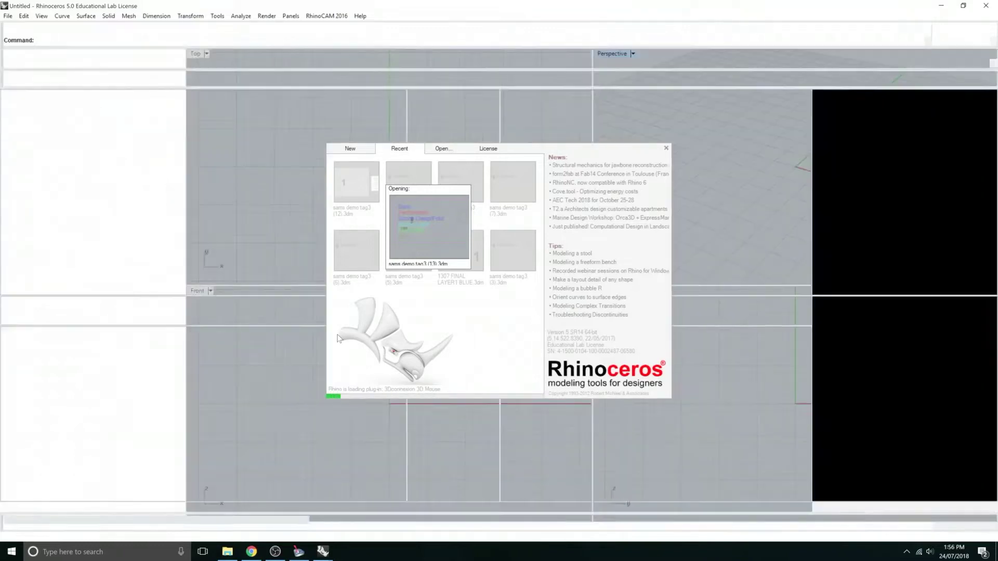
scroll(436, 183, "up", 5)
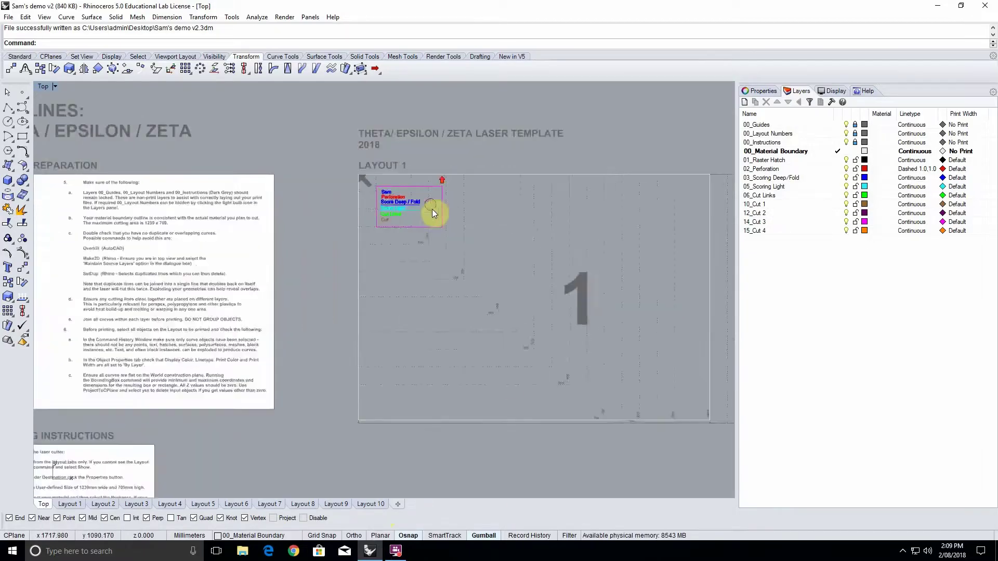
scroll(433, 209, "up", 5)
scroll(444, 178, "up", 1)
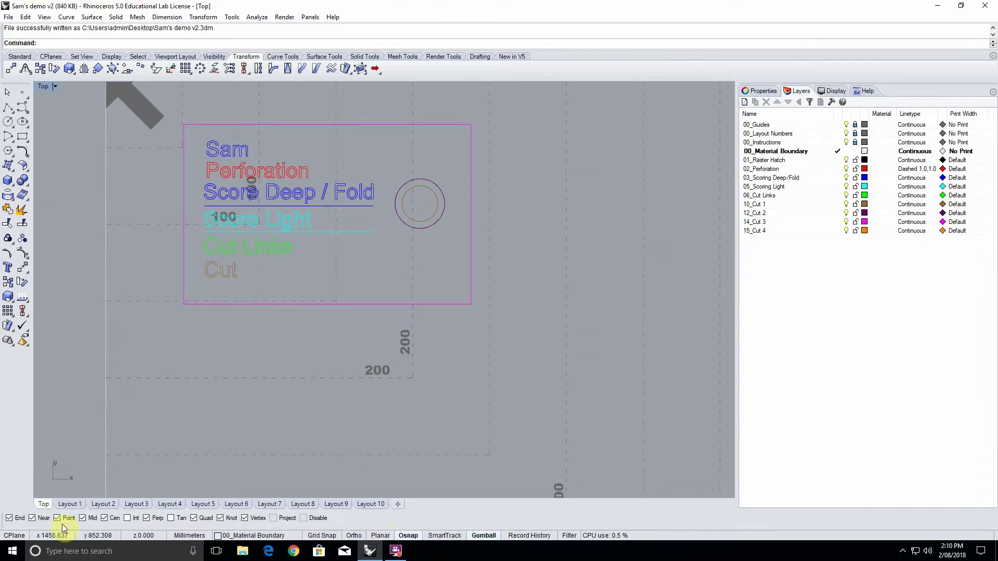
Select all curves and confirm Display Color, Linetype and Print Width are By Layer
mouse_move(258, 107)
right_mouse_down()
mouse_move(148, 162)
mouse_move(142, 209)
right_mouse_up()
key("ctrl+a")
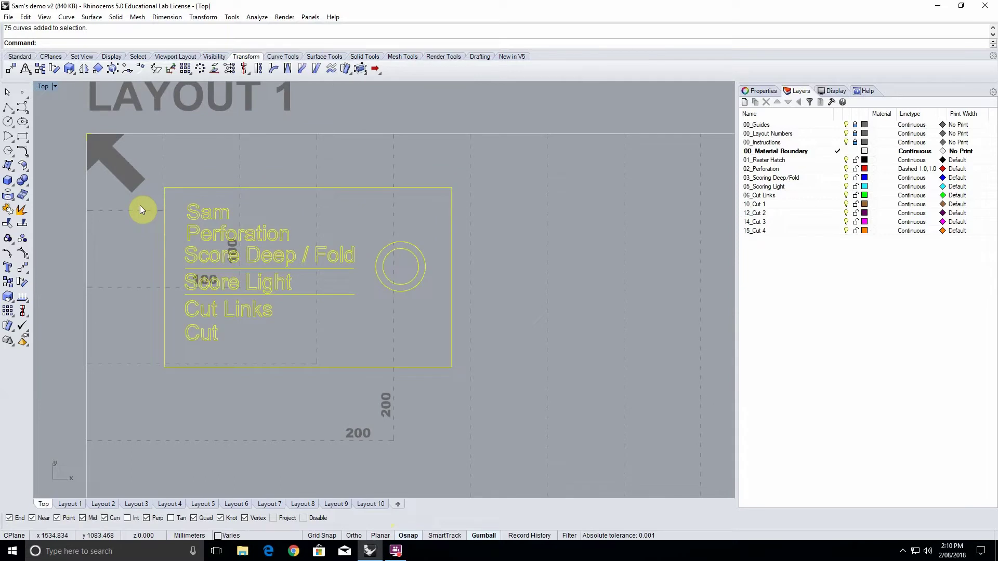
right_click_drag(140, 206, 120, 190)
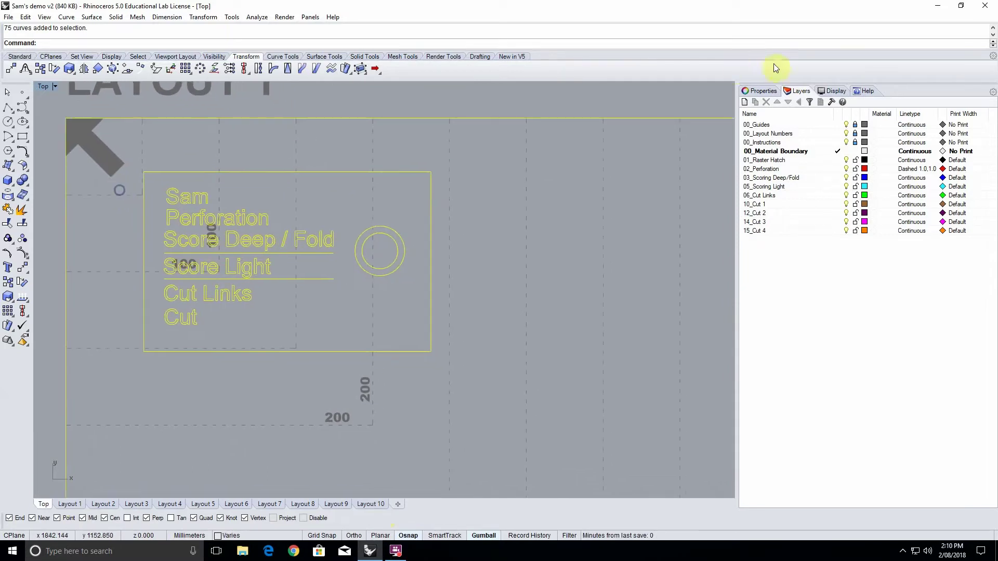
left_click(765, 91)
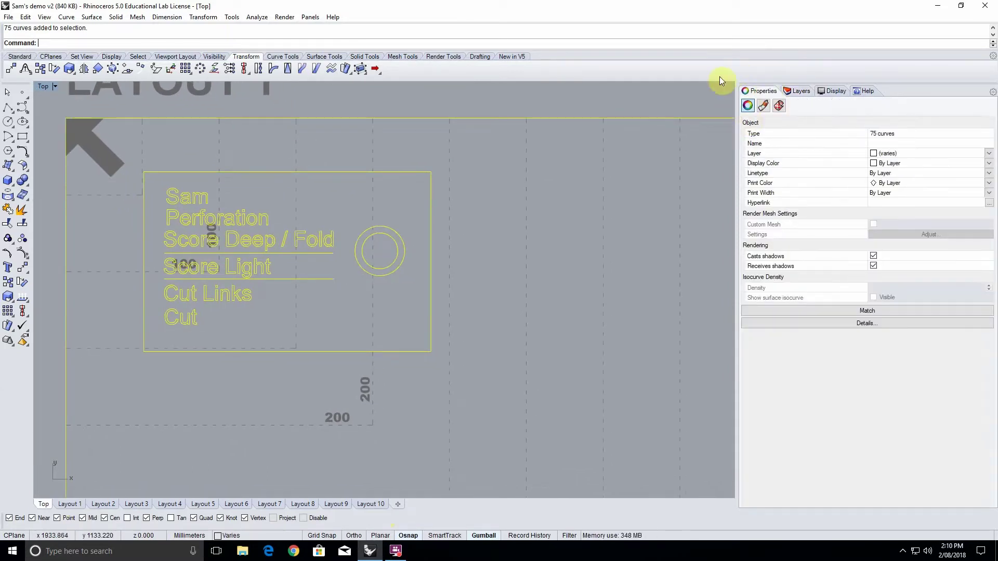
left_click(988, 163)
left_click(904, 172)
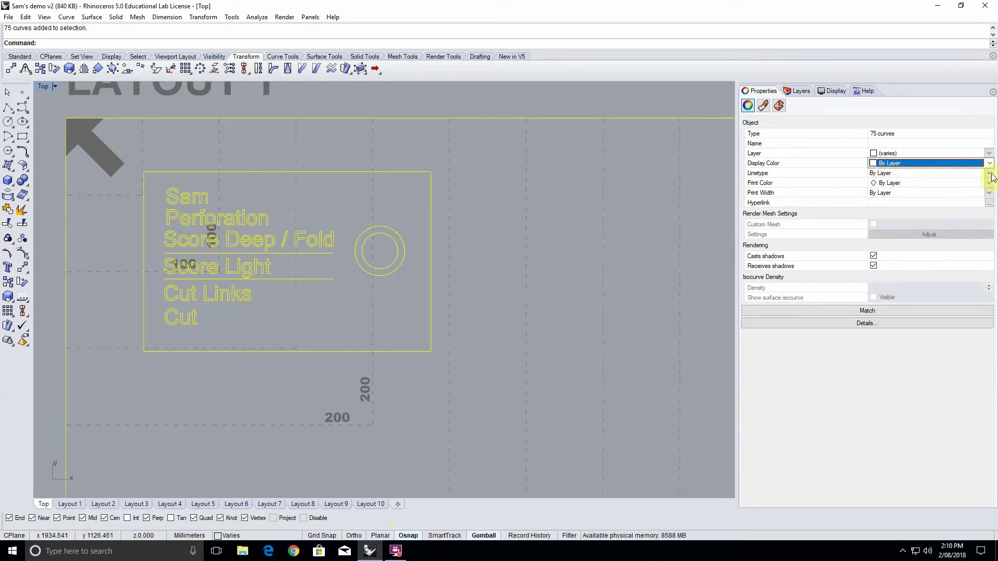
left_click(989, 172)
left_click(908, 179)
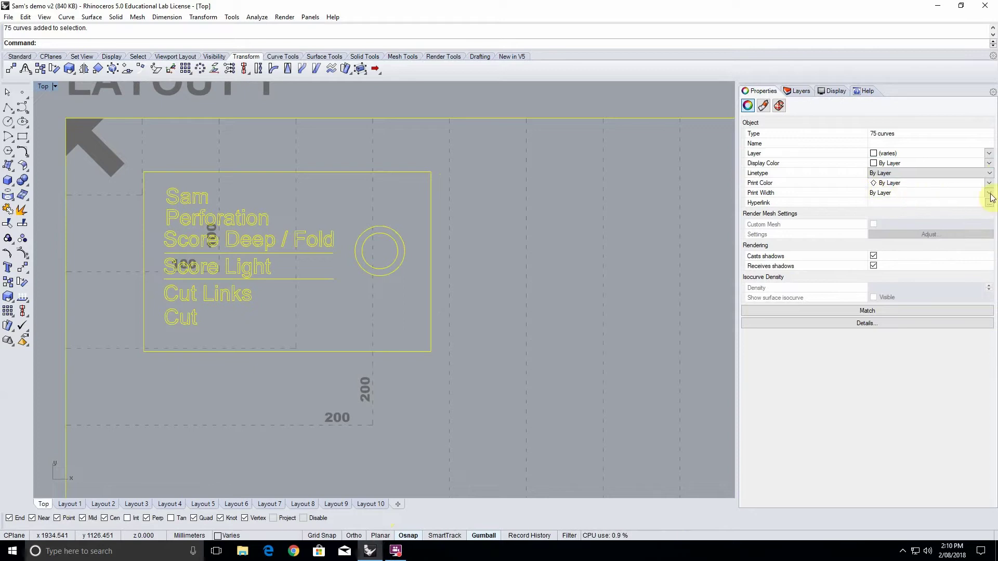
left_click(988, 193)
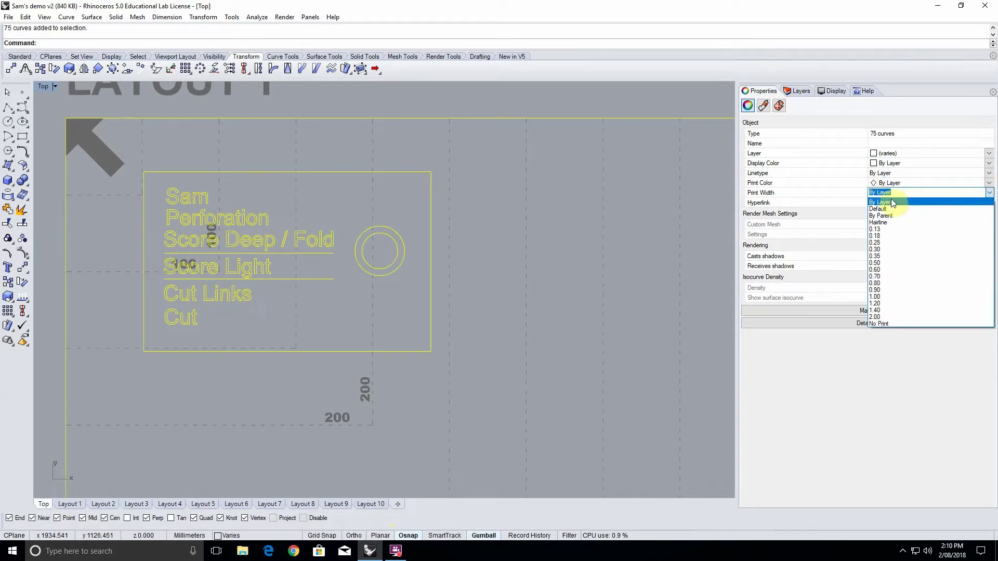
left_click(892, 201)
left_click(499, 182)
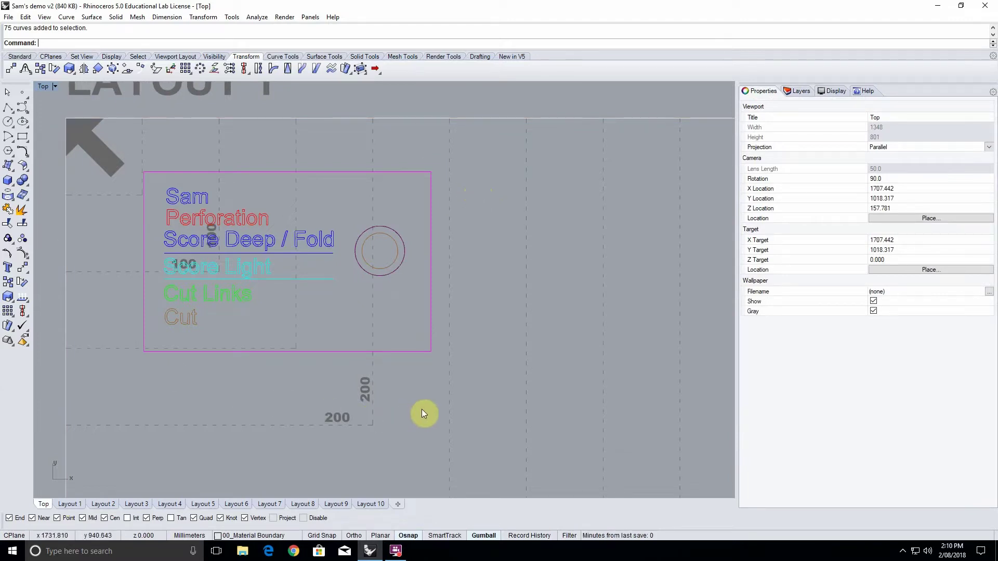
scroll(448, 418, "down", 2)
scroll(419, 358, "down", 1)
scroll(374, 273, "down", 2)
scroll(306, 224, "down", 1)
Window-select and clear the label block, then review the Layout 1 page for printing
left_click_drag(132, 108, 649, 460)
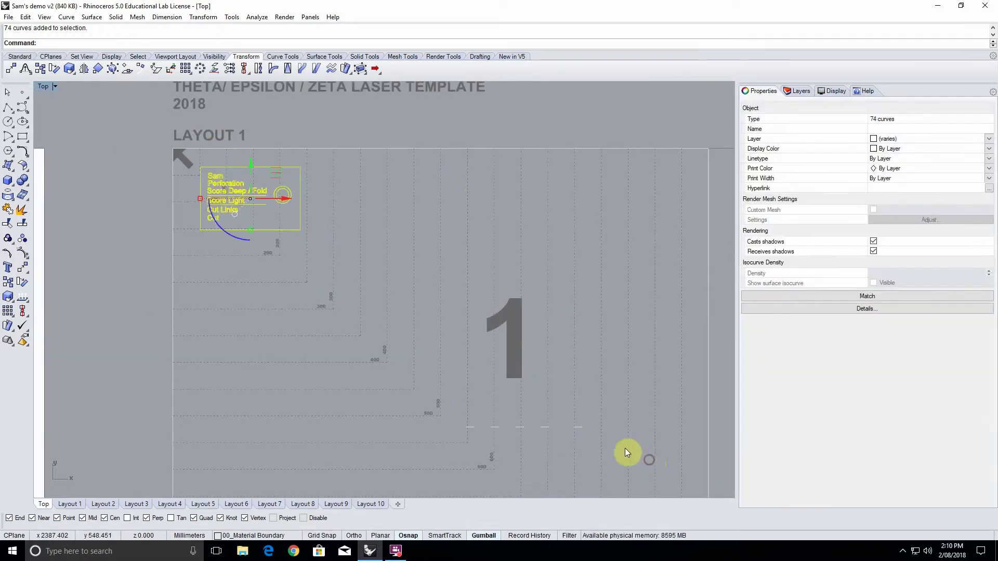
left_click(444, 402)
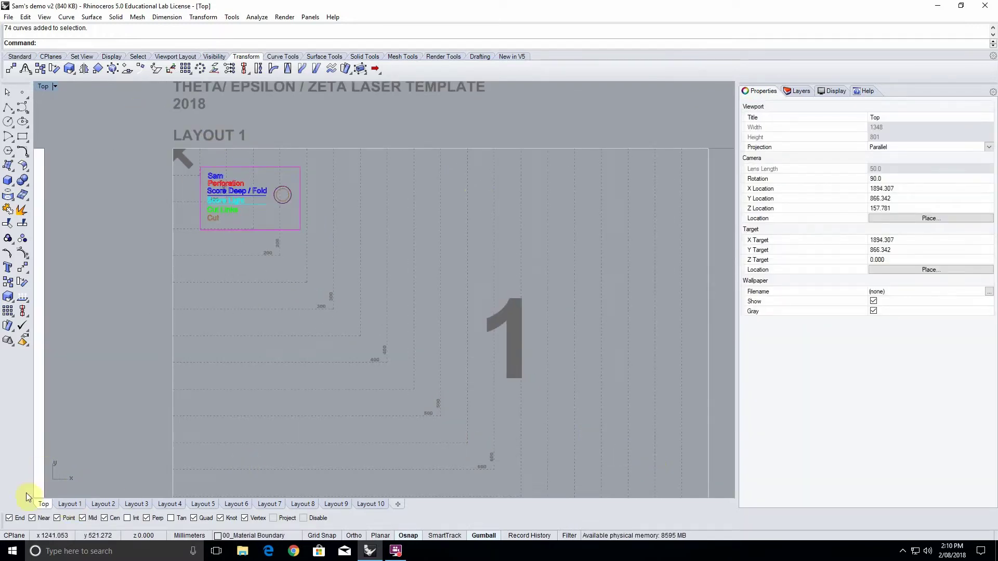
left_click(68, 505)
scroll(413, 324, "up", 2)
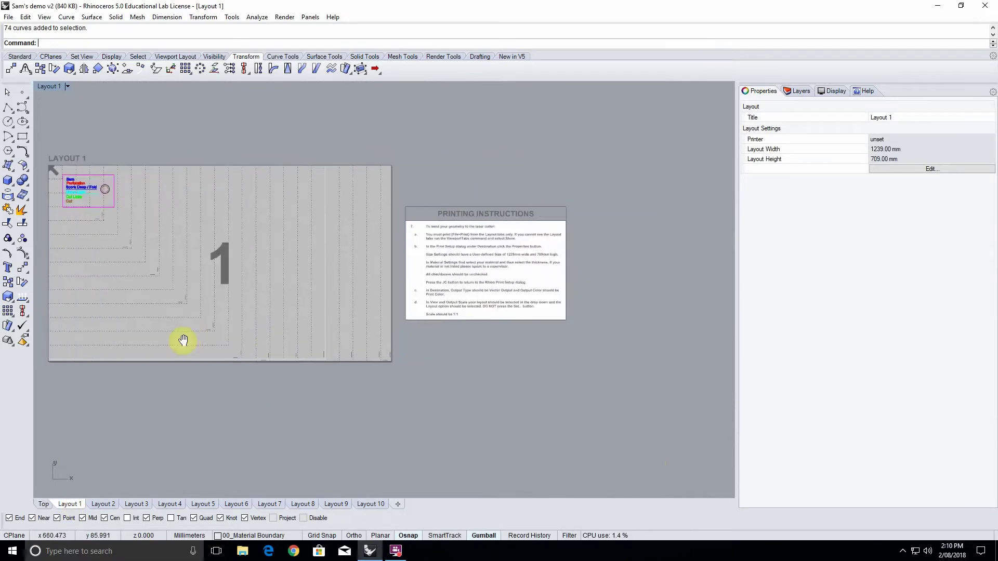
scroll(411, 239, "up", 3)
scroll(411, 240, "up", 3)
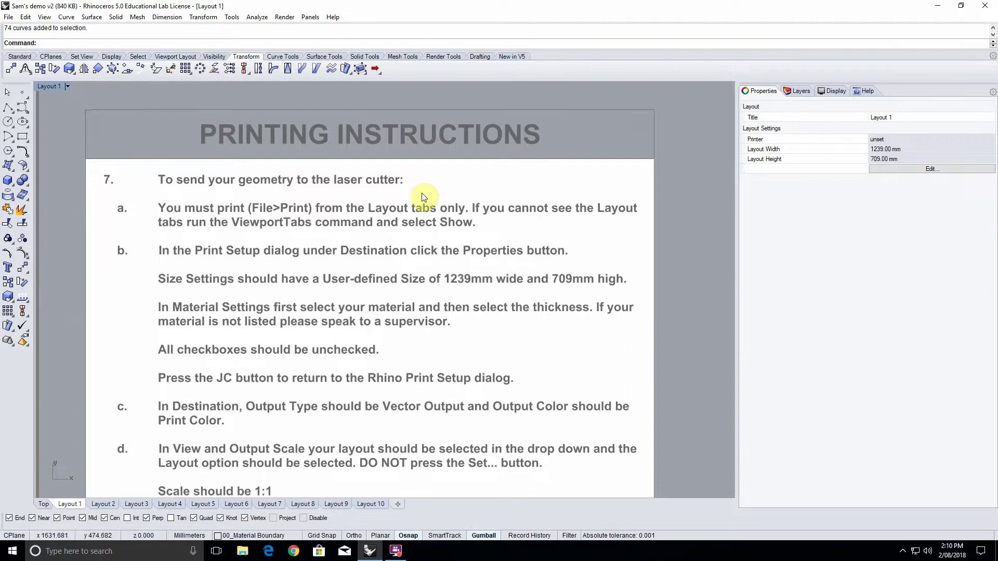
scroll(226, 285, "down", 2)
scroll(294, 278, "down", 2)
scroll(434, 278, "down", 2)
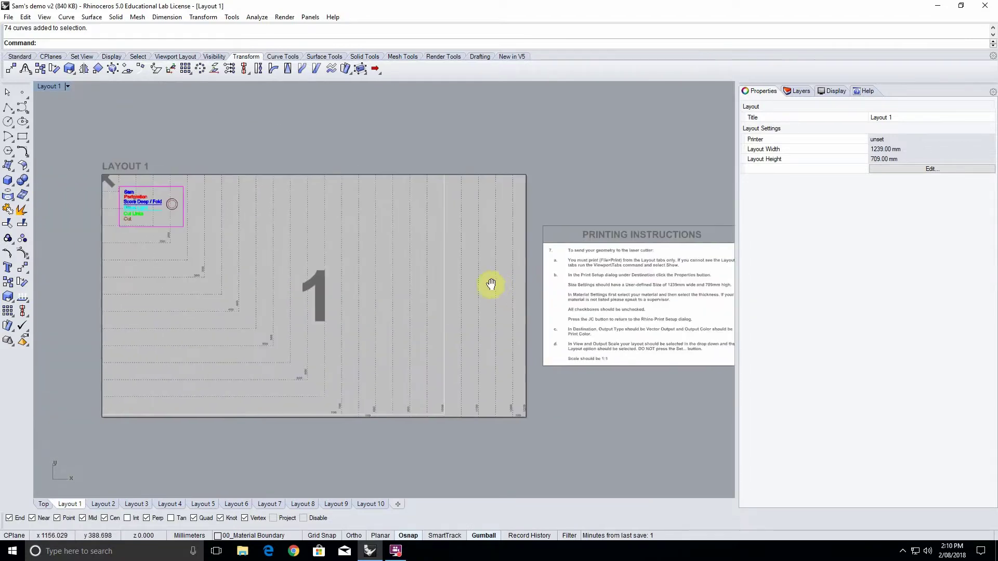
scroll(491, 283, "down", 1)
left_click(9, 17)
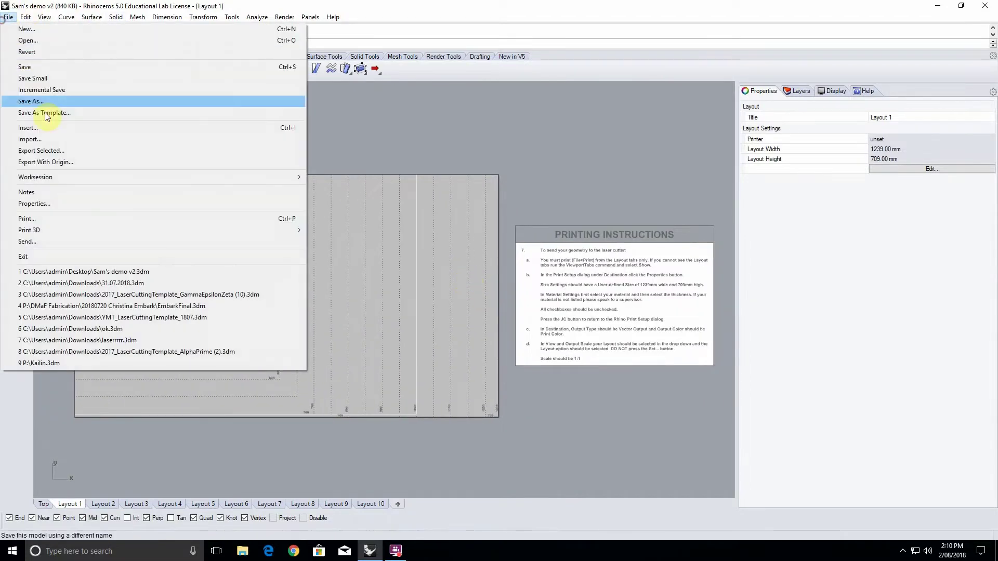
Give the Trotec engraver a 1239 × 709 mm user-defined size and 1.5mm CORRI corrugated cardboard
left_click(57, 218)
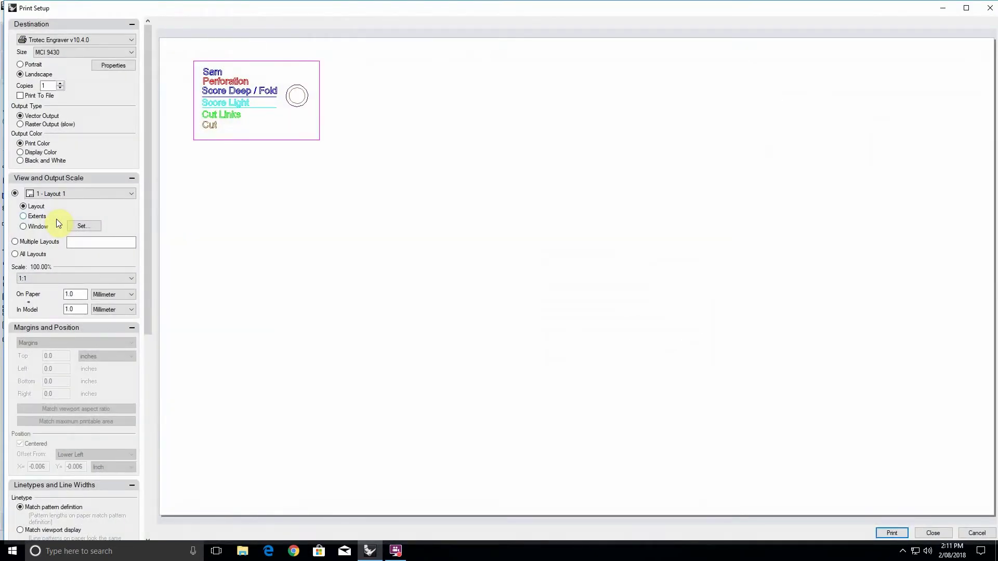
left_click(113, 66)
left_click(37, 104)
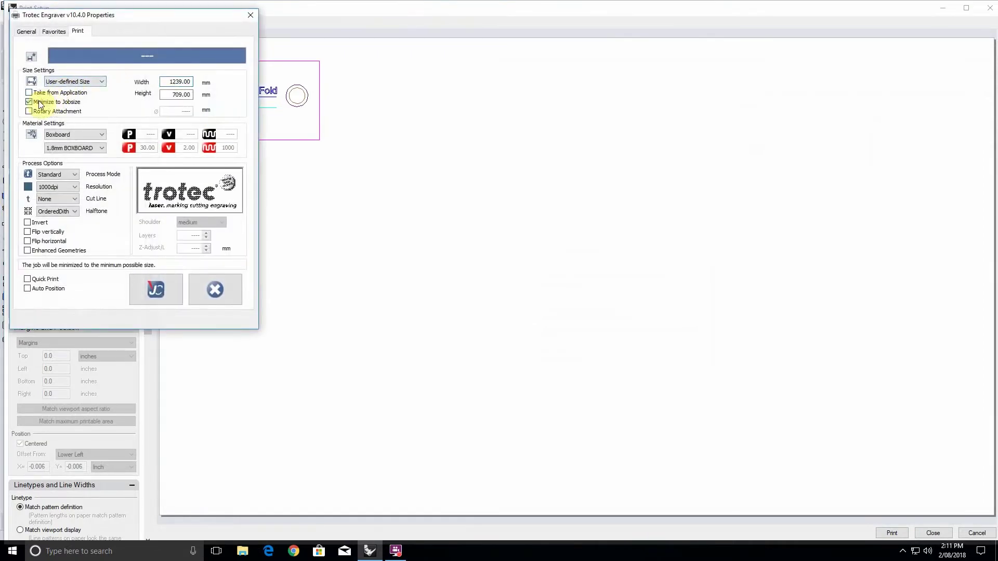
left_click(84, 134)
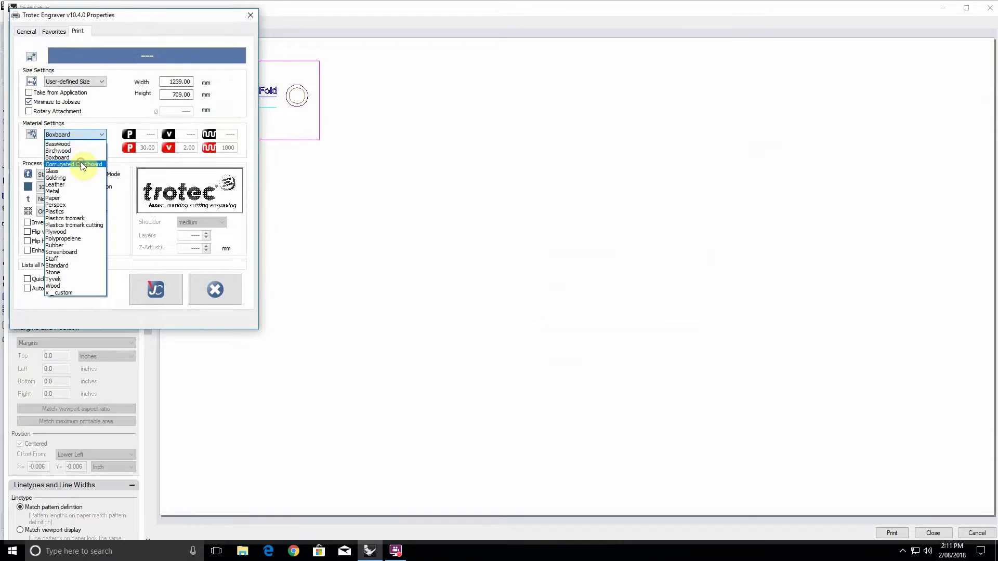
left_click(80, 165)
left_click(87, 148)
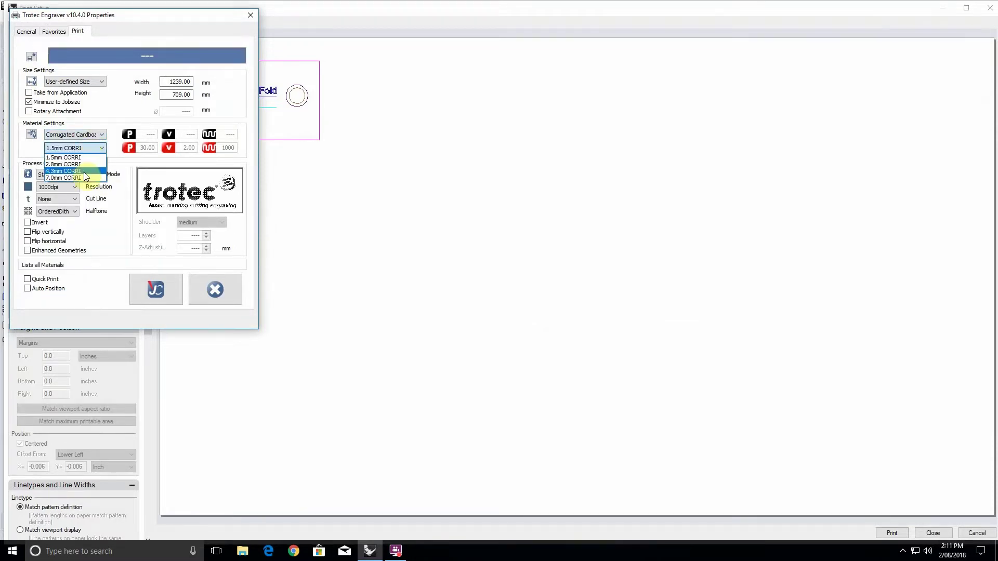
left_click(81, 159)
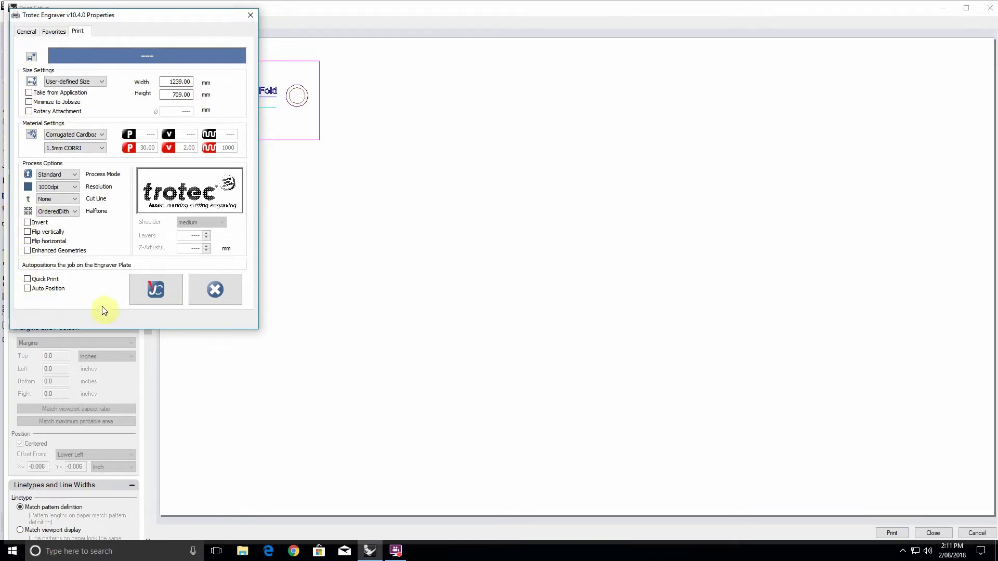
Confirm the engraver size and material settings and print Layout 1 at 1:1
left_click(154, 293)
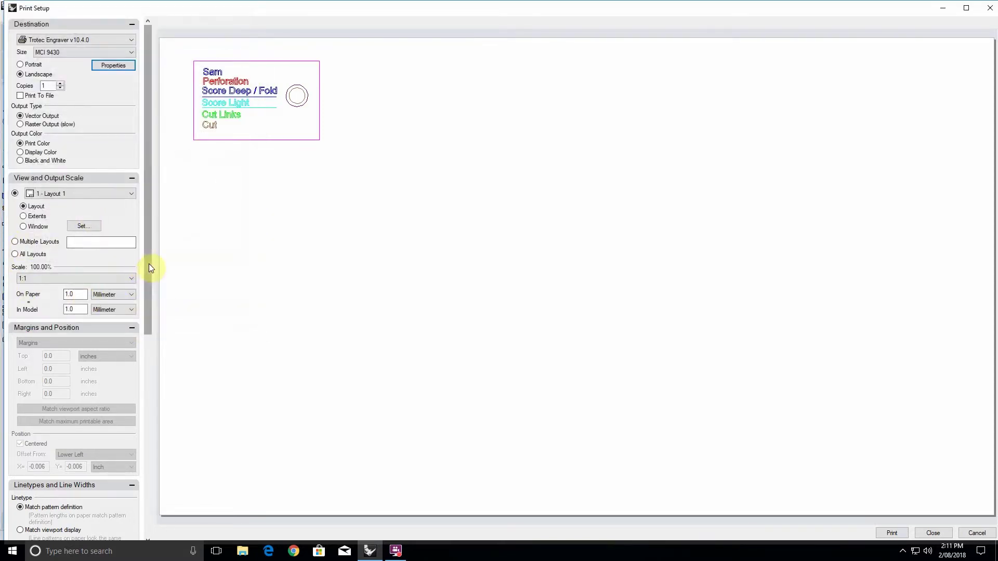
left_click_drag(149, 264, 147, 399)
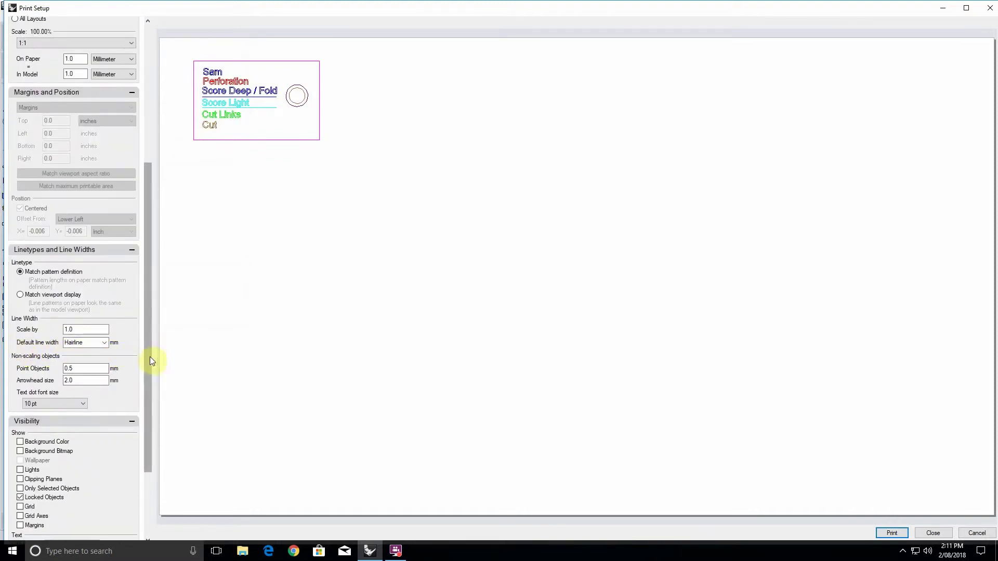
left_click_drag(150, 357, 144, 198)
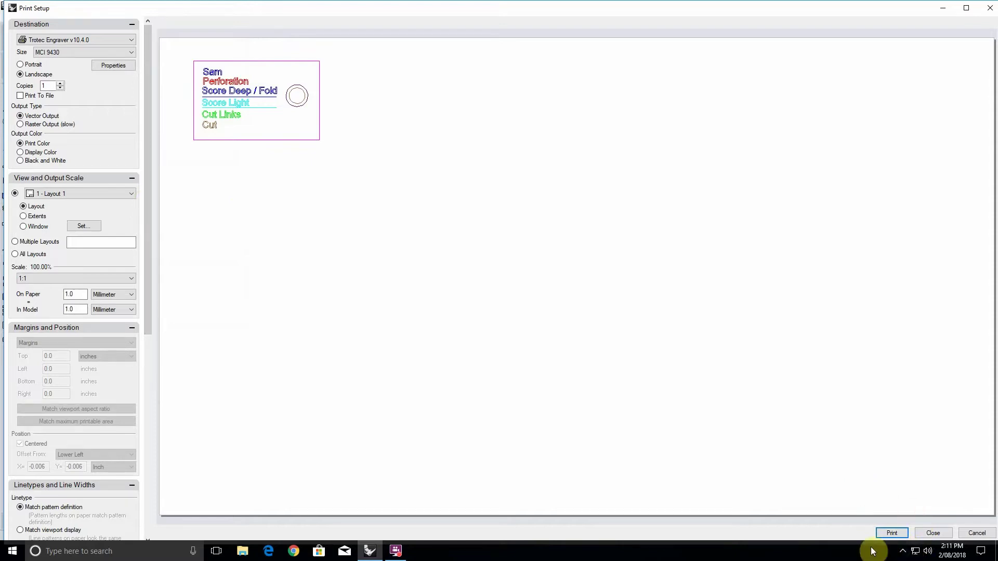
left_click(891, 533)
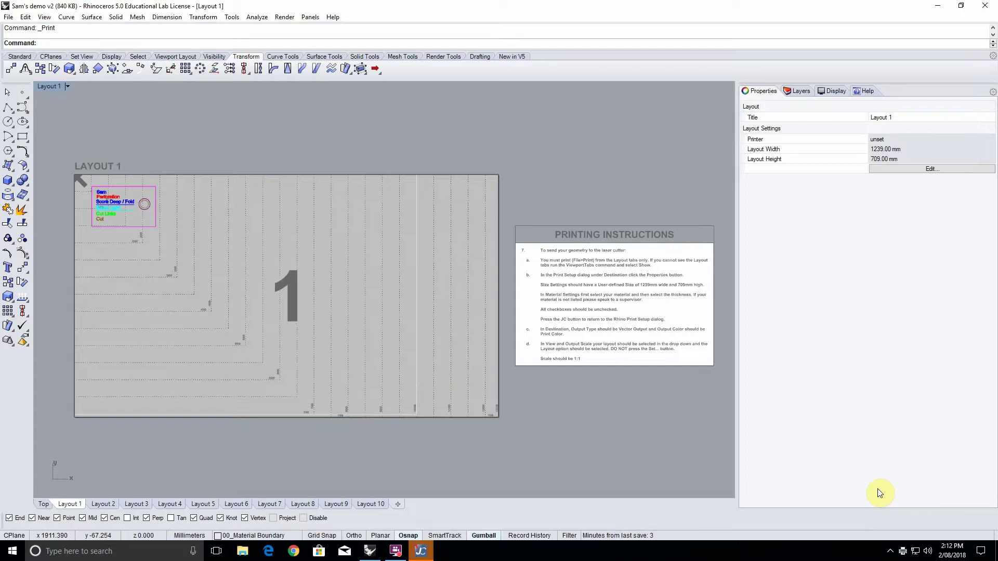
In JobControl's WYSIWYG view, remove the old template job from the plate back to the queue
left_click(421, 551)
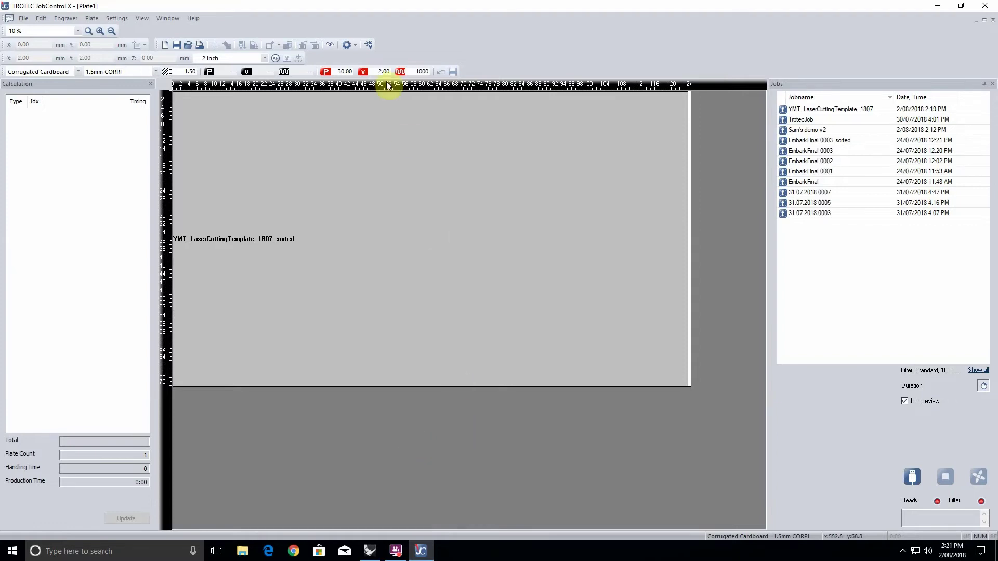
left_click(332, 44)
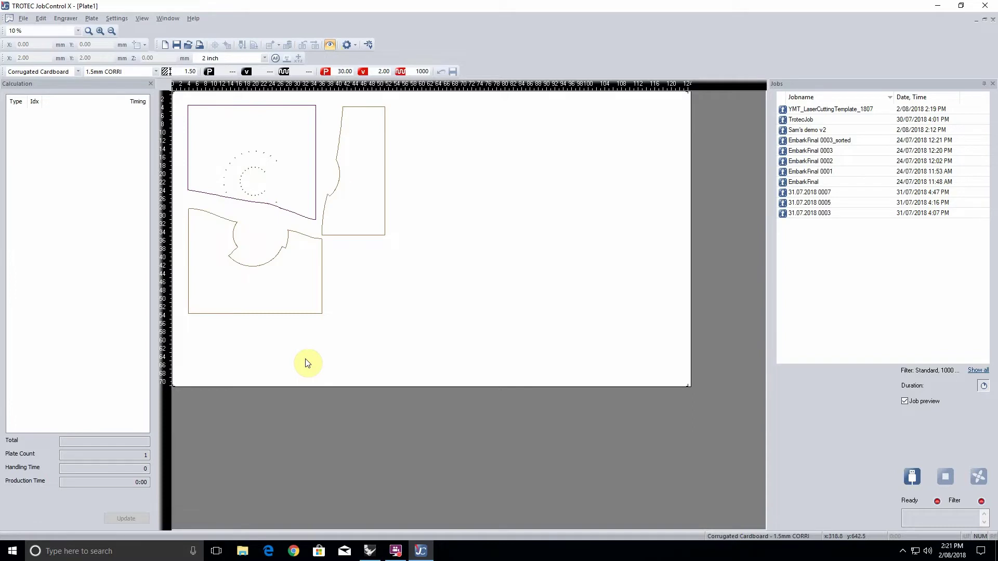
right_click(376, 270)
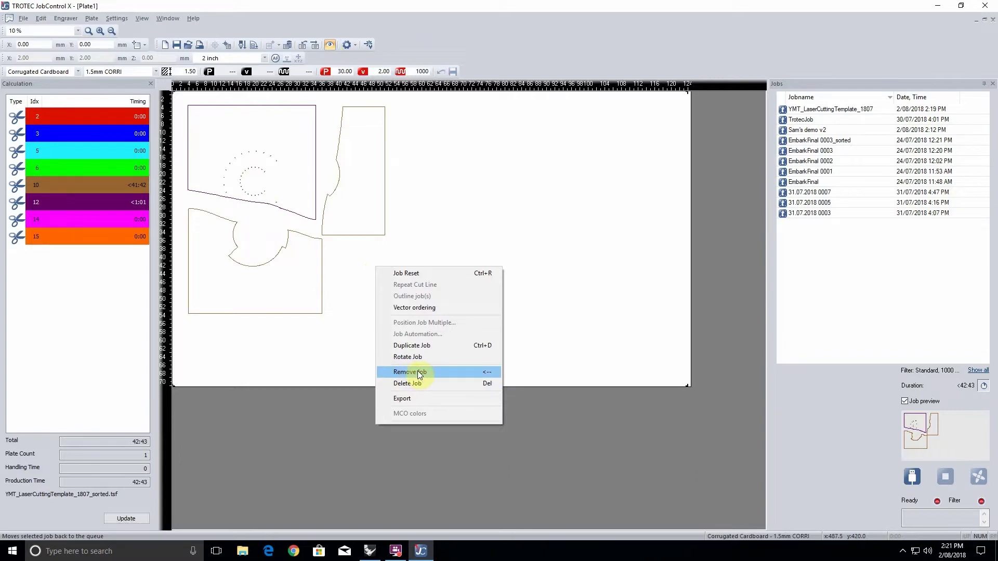
left_click(425, 373)
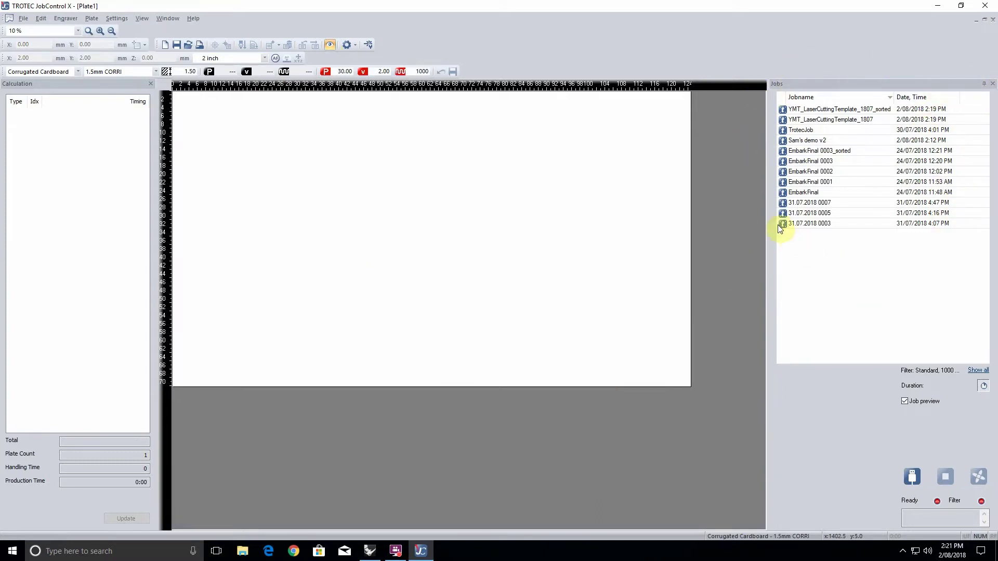
Browse the queued jobs and place Sam's demo v2 on the plate
left_click(804, 152)
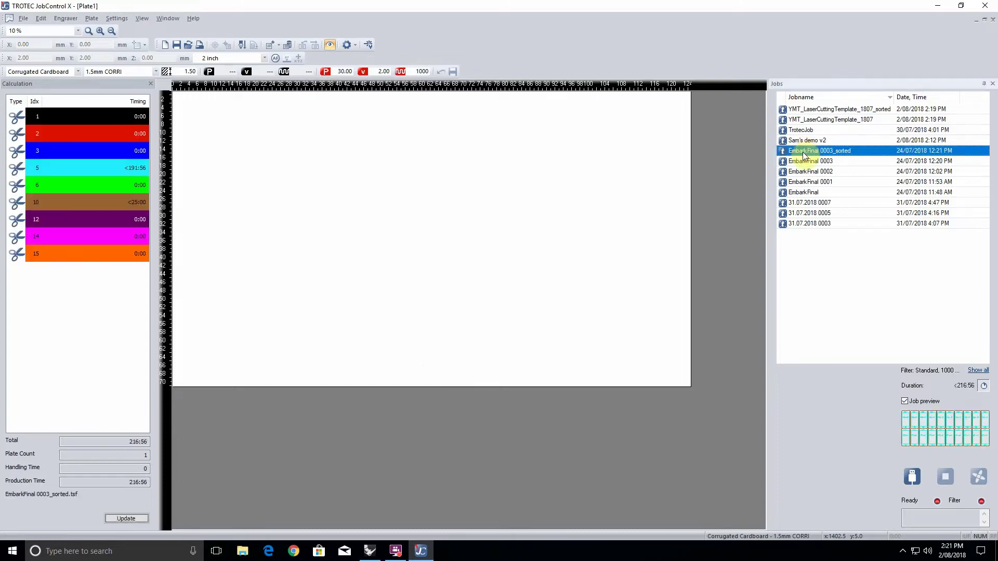
left_click(807, 161)
left_click(801, 140)
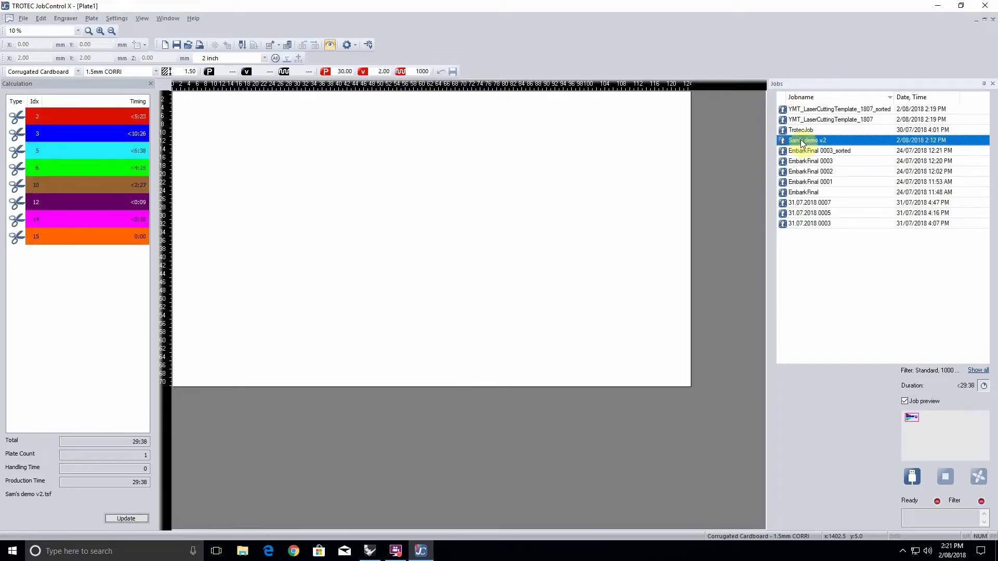
left_click(822, 192)
left_click(818, 171)
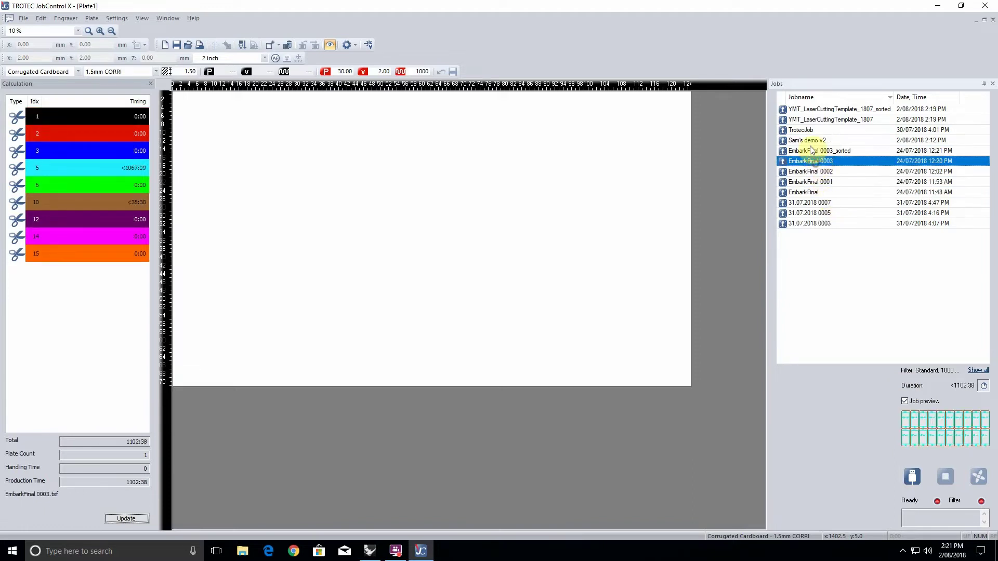
left_click(809, 121)
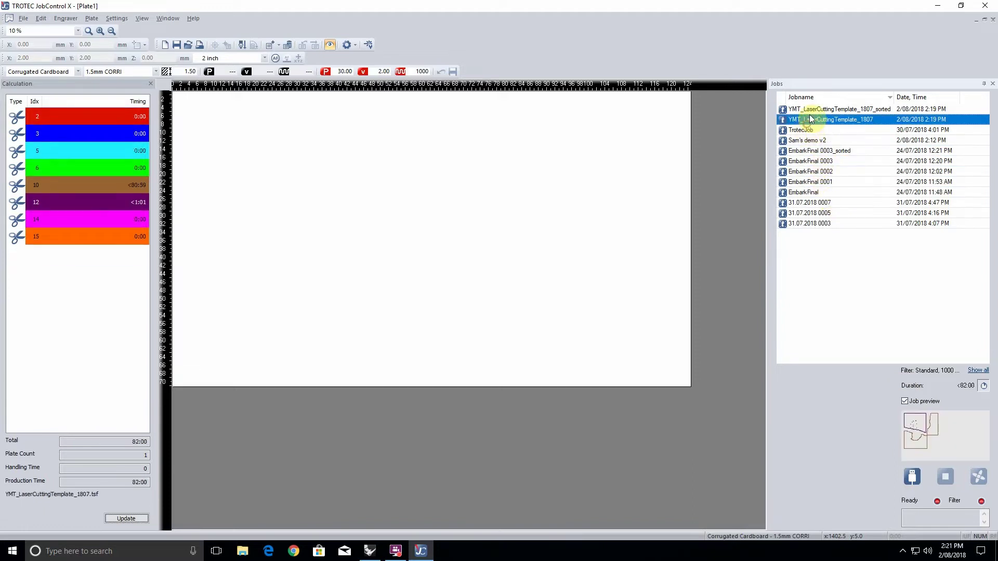
left_click(814, 141)
double_click(796, 141)
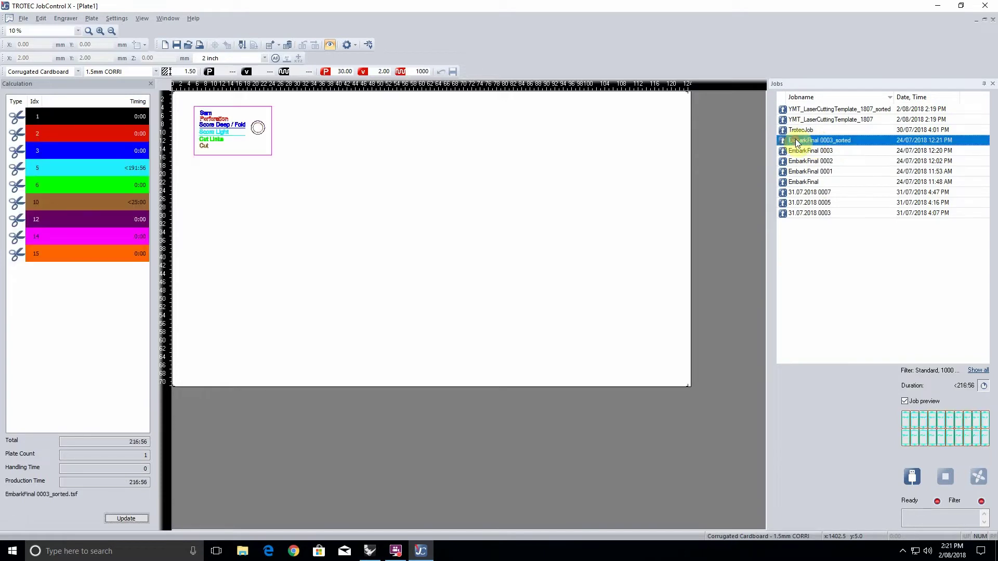
left_click(560, 488)
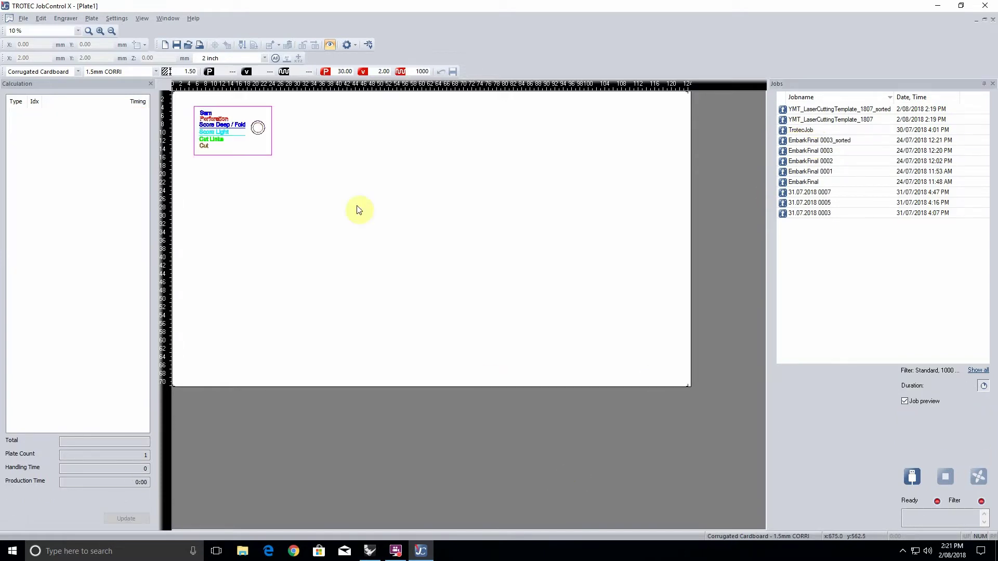
Run Vector ordering on Sam's demo v2 and update the calculation to 1:18
left_click(287, 157)
right_click(288, 158)
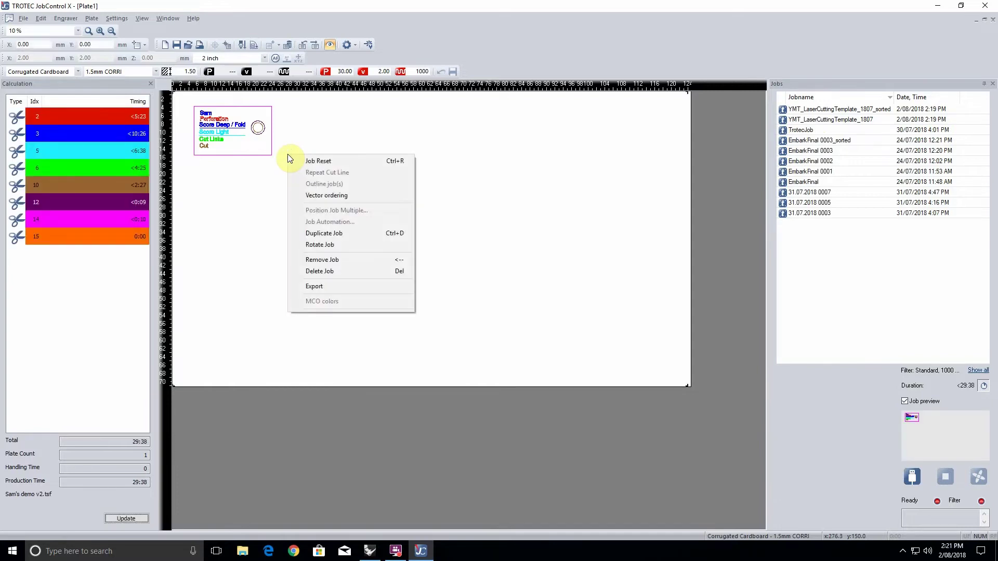
left_click(322, 197)
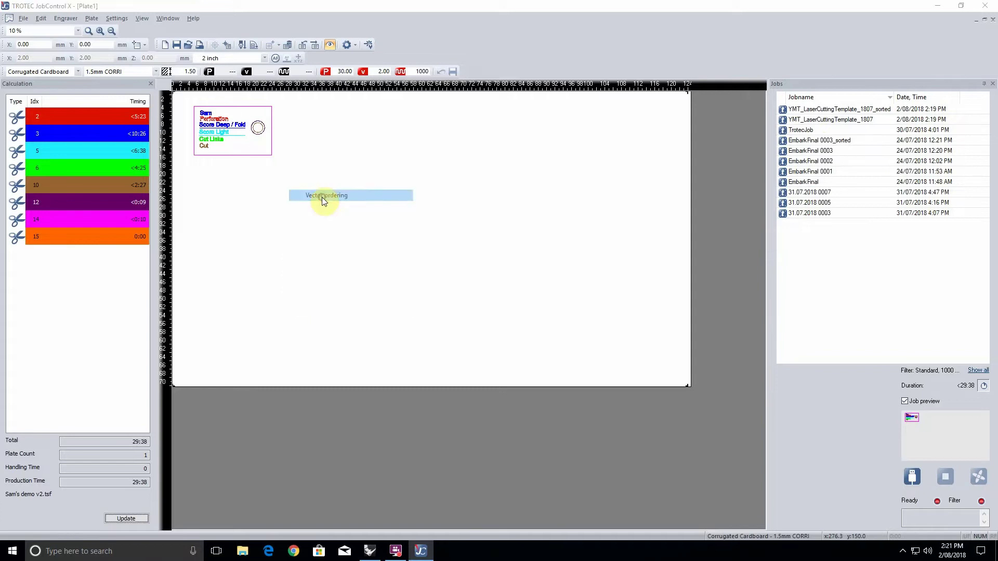
left_click(540, 342)
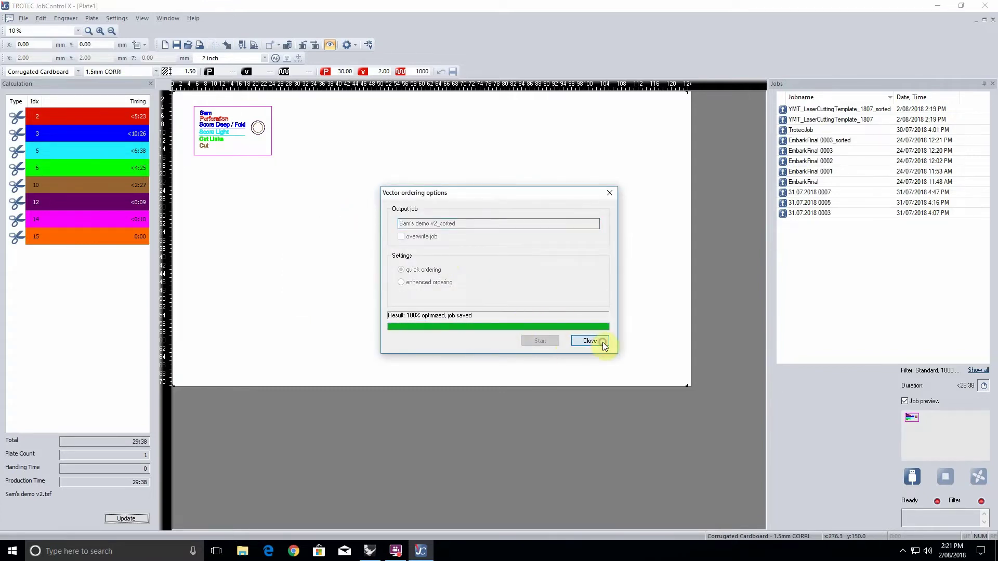
left_click(590, 342)
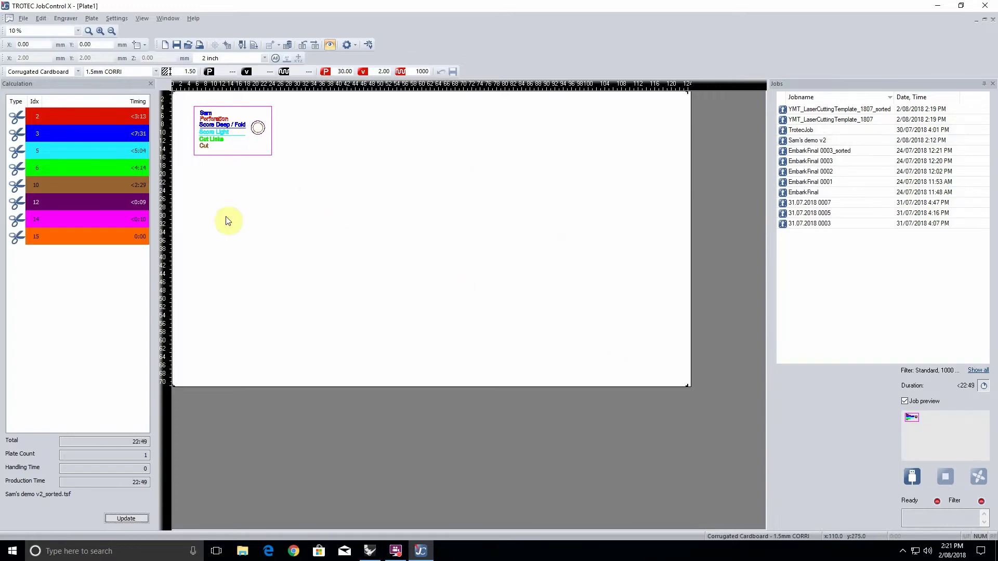
left_click(125, 518)
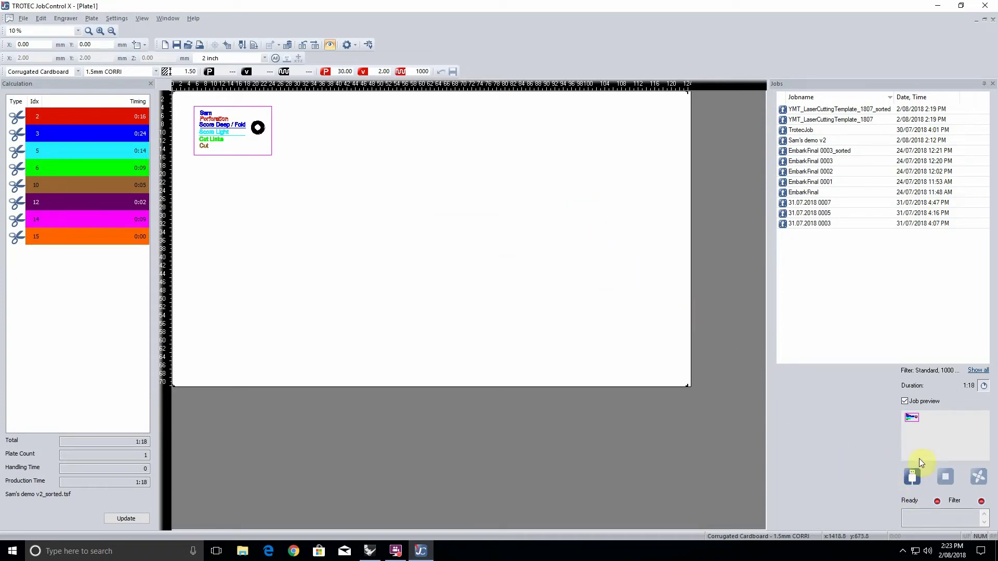
Connect JobControl to the laser engraver using the Jobs panel's Connect button
left_click(912, 477)
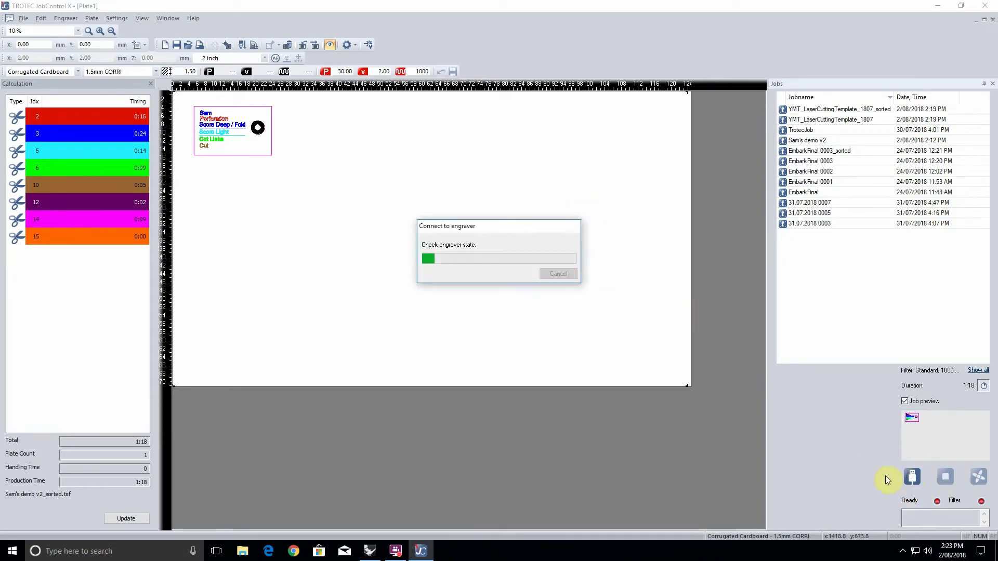